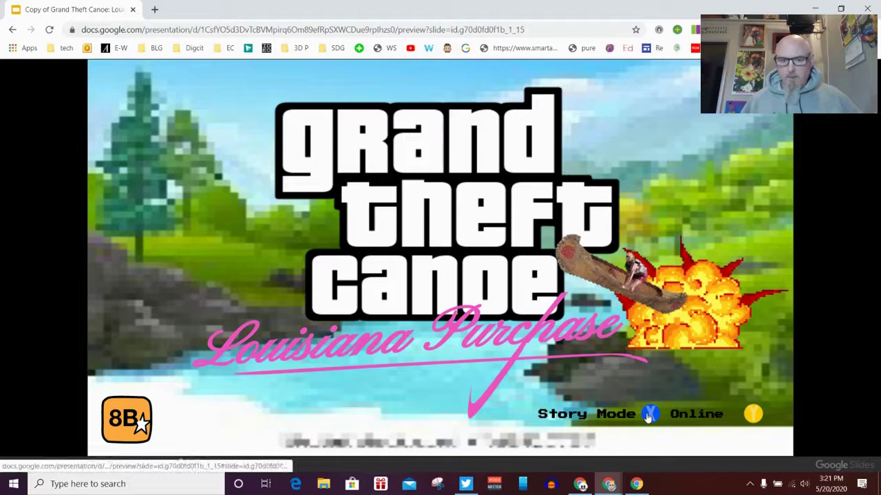
- Follow the title slide's Online link to the server-search slide, then return to the title
left_click(755, 413)
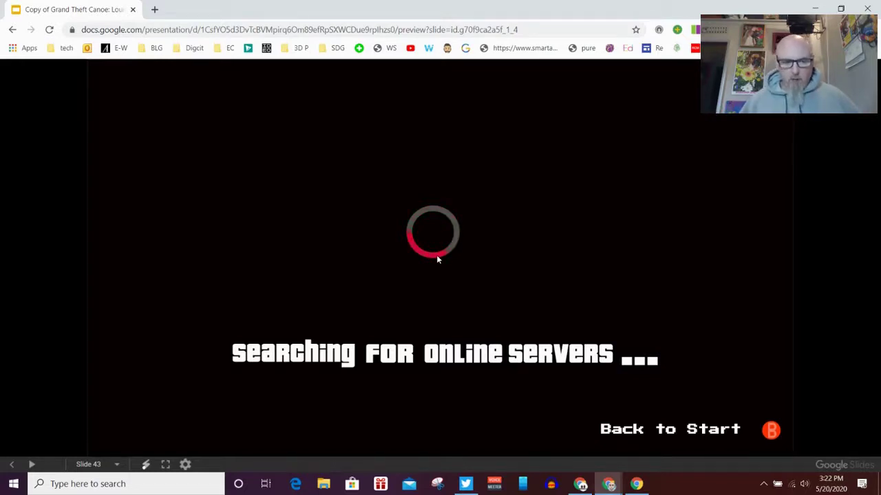
left_click(770, 433)
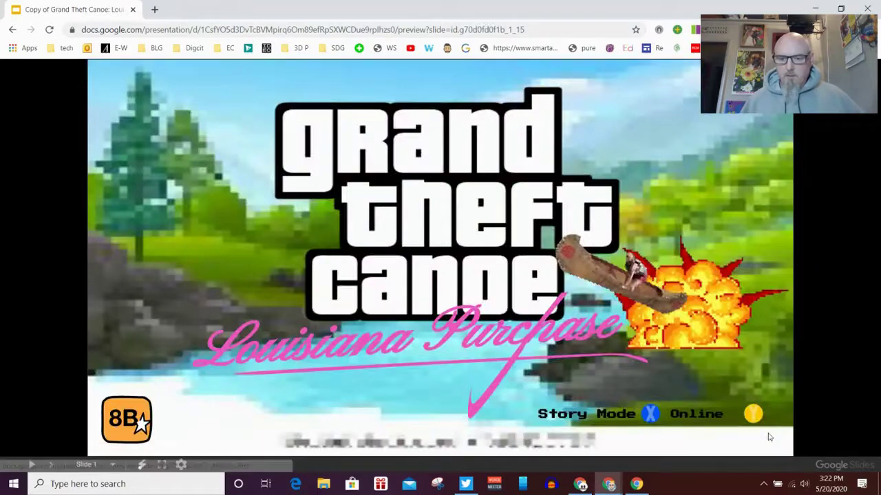
- Start Story Mode, pick Clark, and advance through Level 1 to the Teton Sioux Challenge
left_click(651, 416)
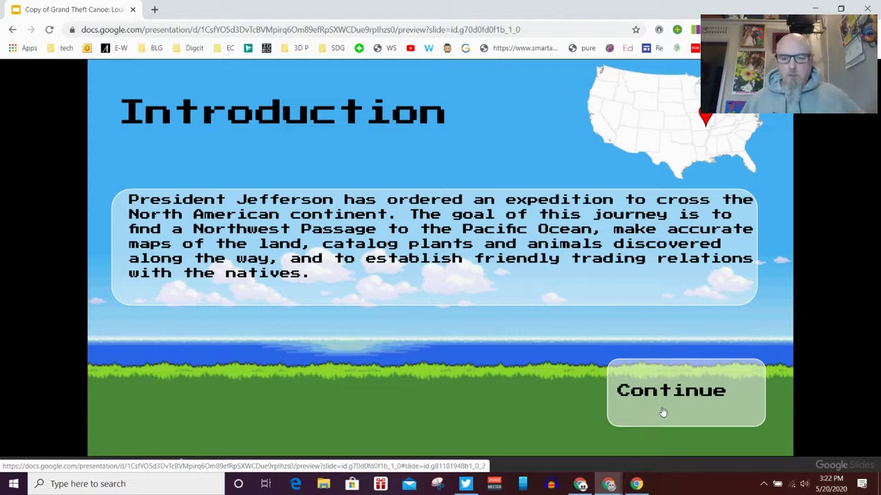
left_click(662, 411)
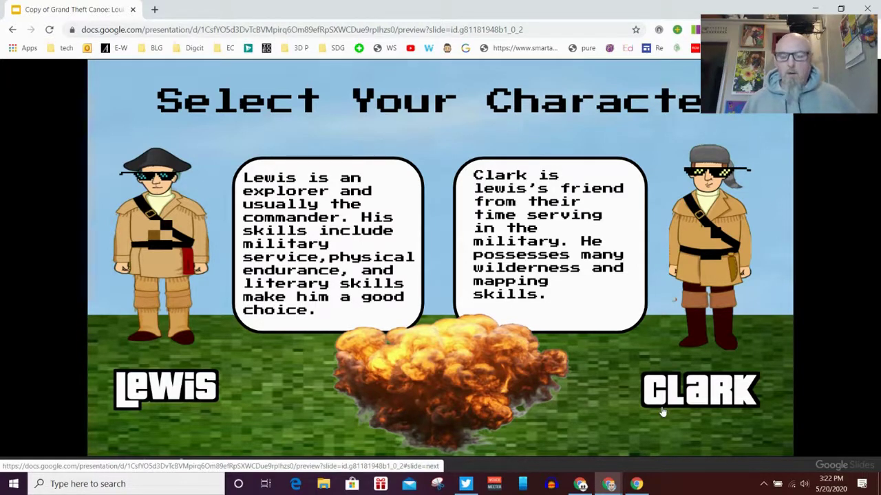
left_click(695, 406)
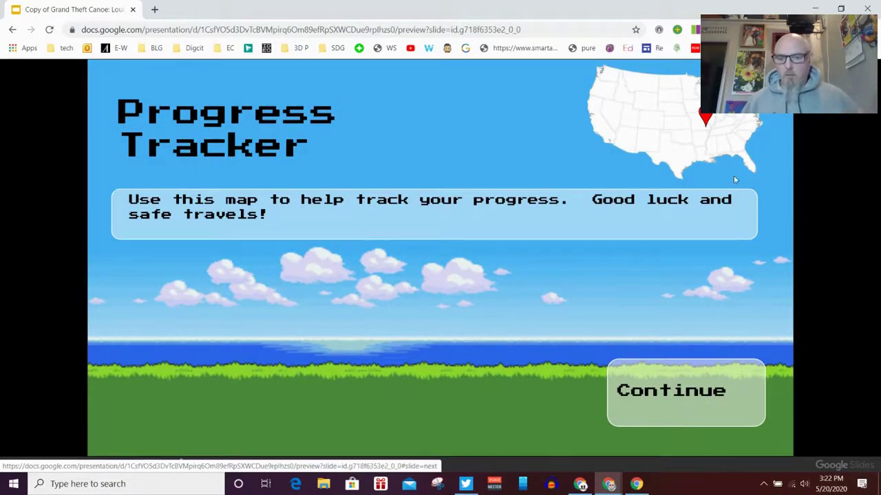
left_click(716, 409)
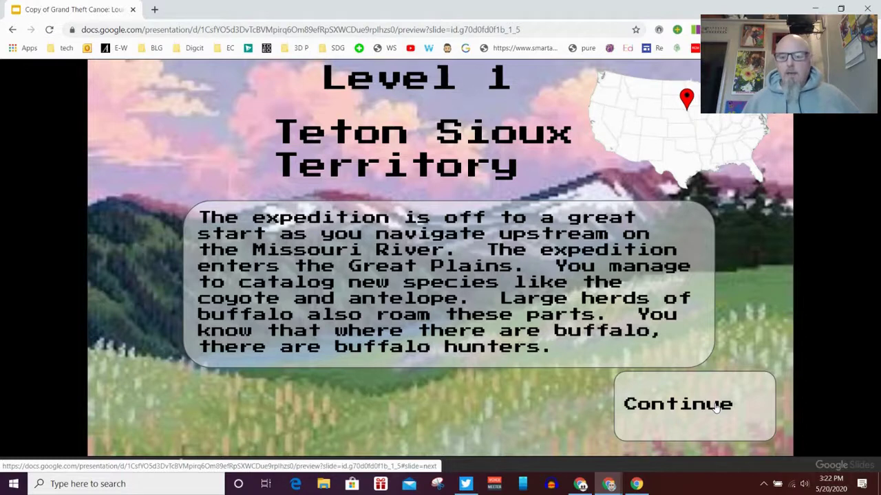
left_click(680, 422)
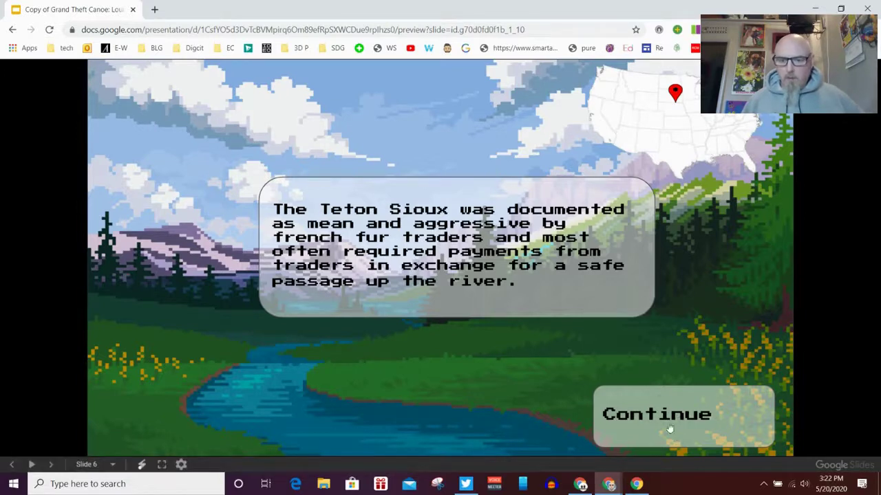
left_click(676, 439)
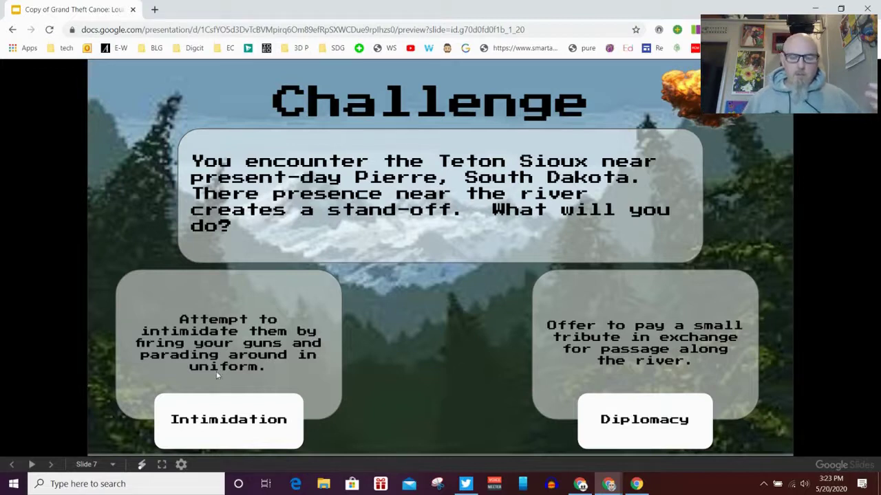
- Choose Intimidation, start over after losing, and replay Story Mode as Clark
left_click(262, 439)
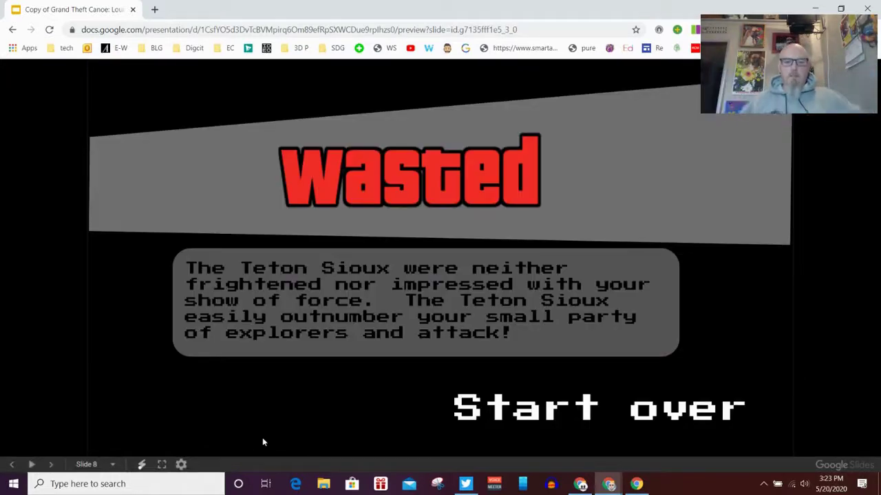
left_click(544, 418)
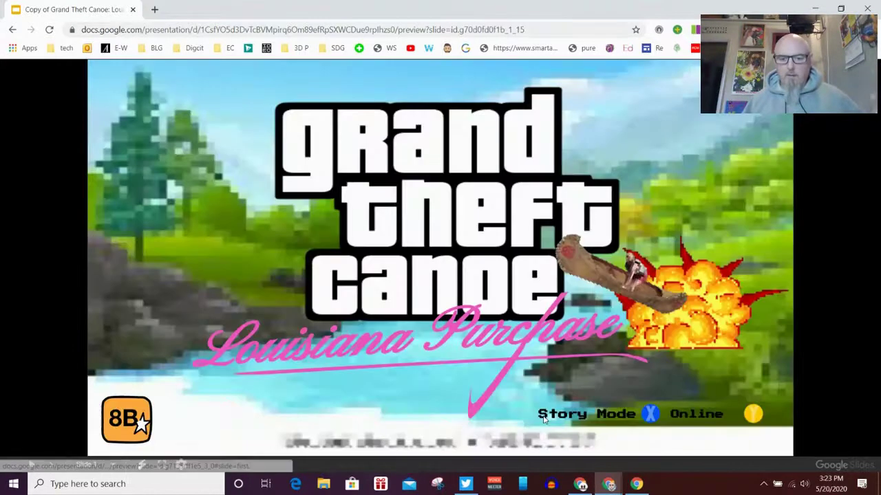
left_click(644, 417)
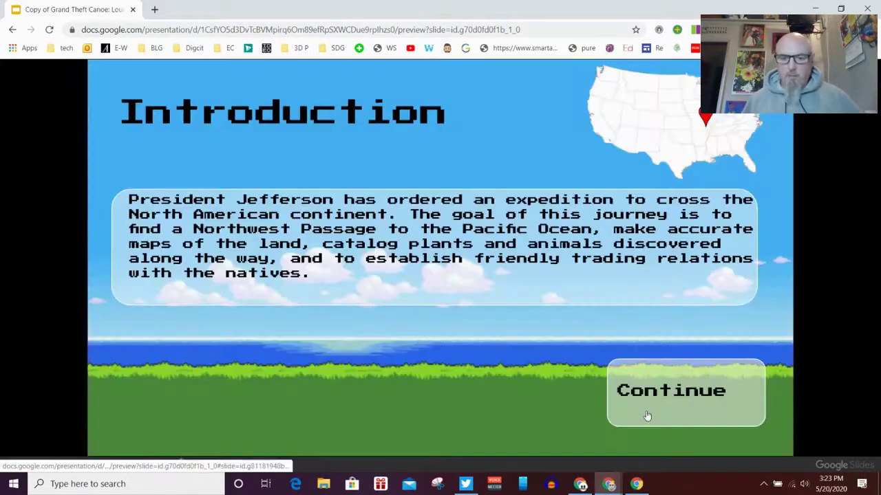
left_click(648, 414)
left_click(649, 413)
- Return to the Teton Sioux Challenge, choose Diplomacy, and continue to Level 2 The Mandans
left_click(665, 402)
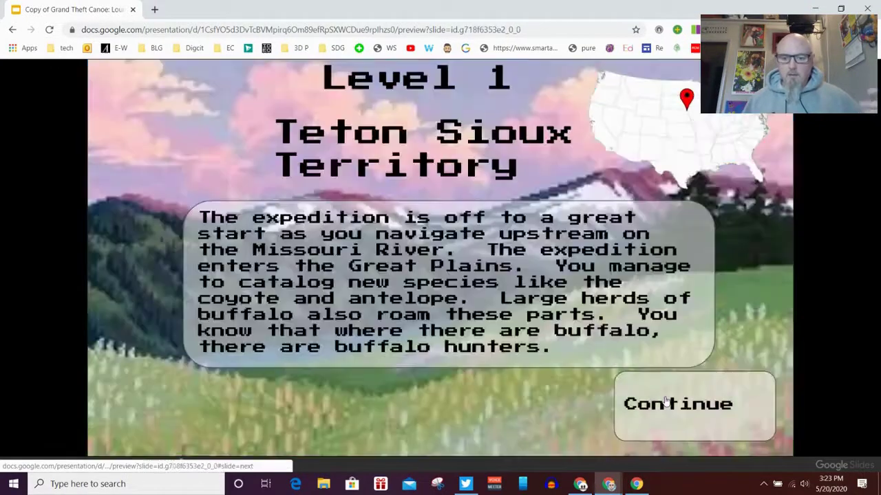
left_click(670, 423)
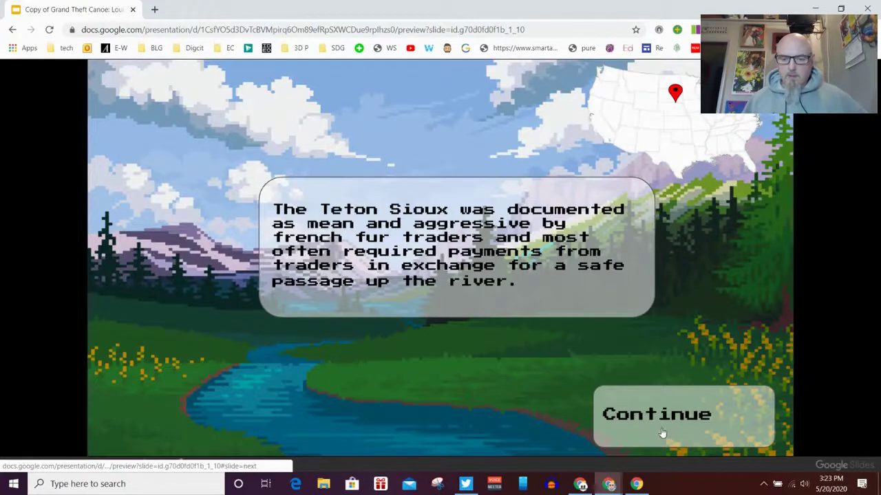
left_click(665, 427)
left_click(638, 442)
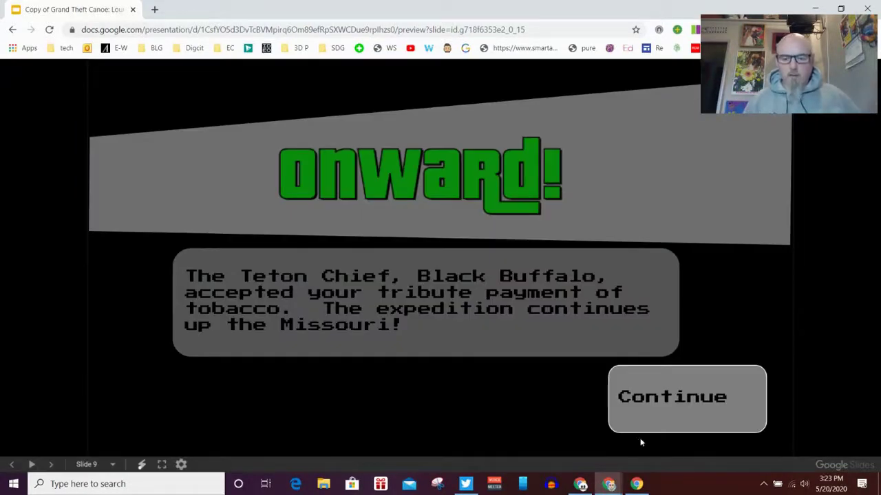
left_click(673, 425)
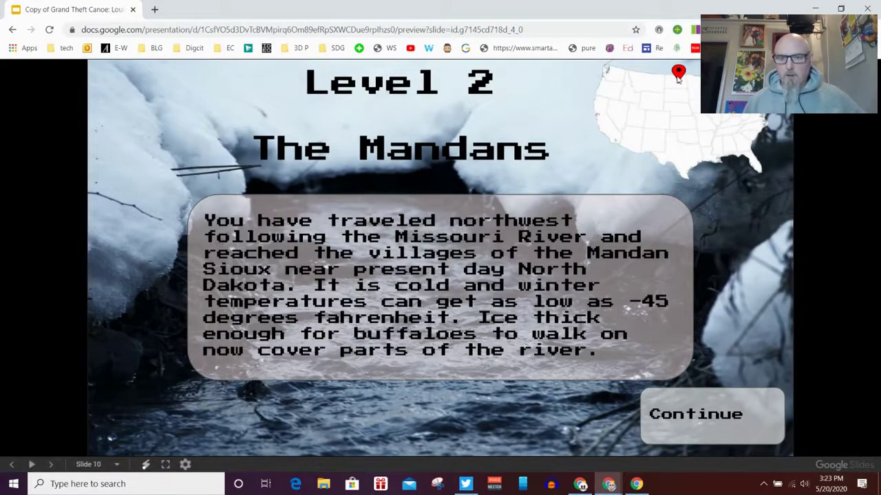
- Pass the winter camp and hire Charbonneau and Sacagawea, moving on to Level 3 Grizzly Country
left_click(674, 426)
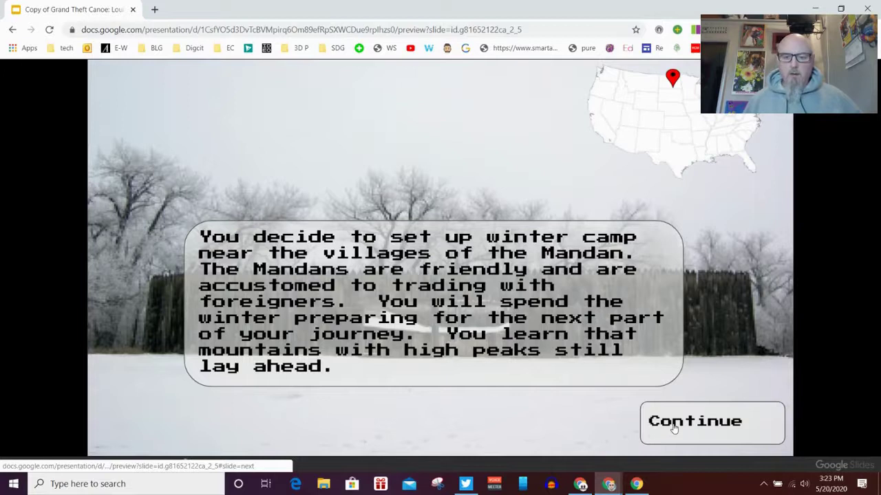
left_click(665, 436)
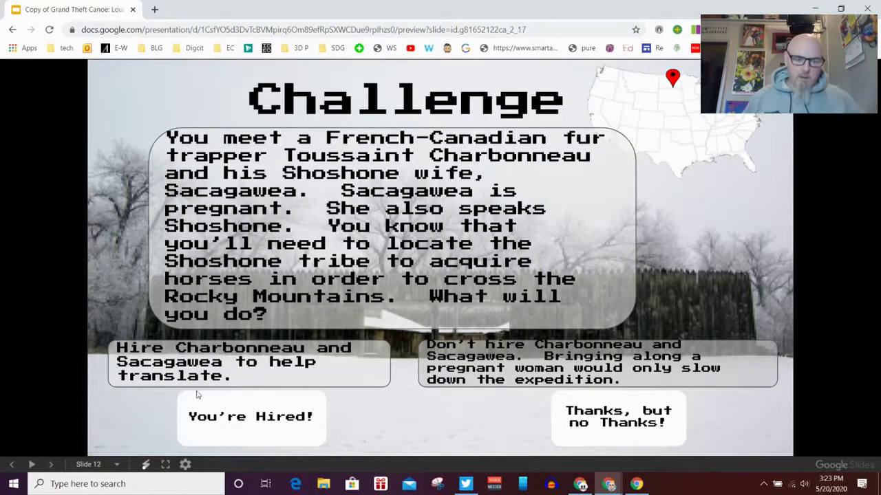
left_click(248, 404)
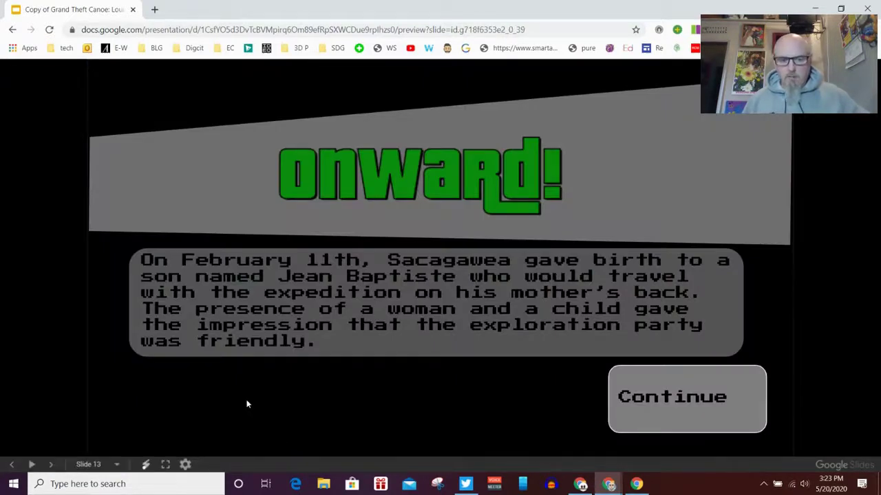
left_click(651, 421)
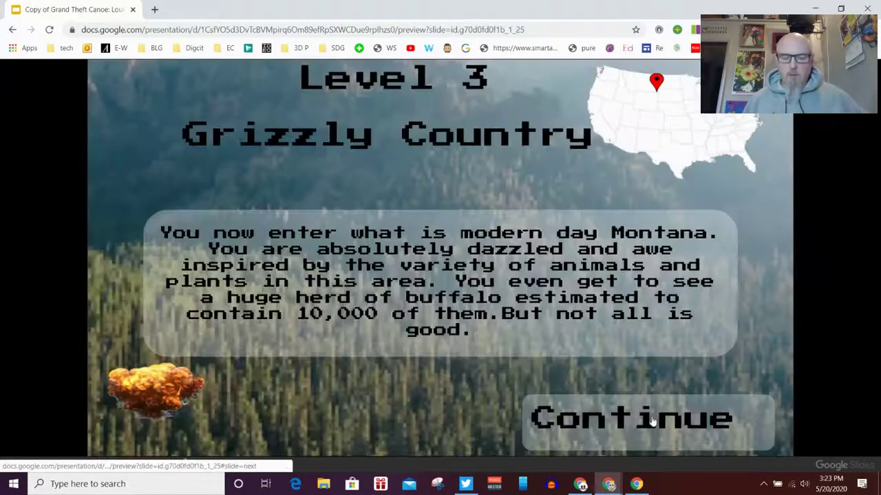
- In the bear Challenge, return to the boat, then start over from the Wasted screen
left_click(628, 444)
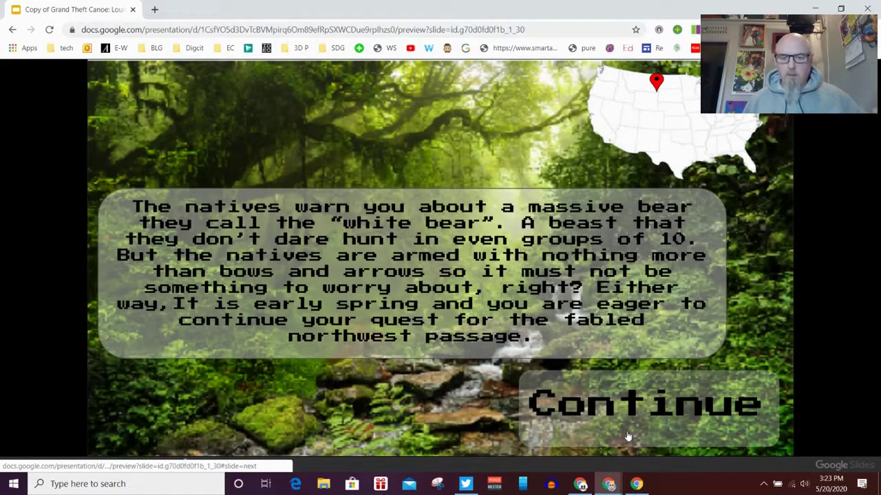
left_click(627, 437)
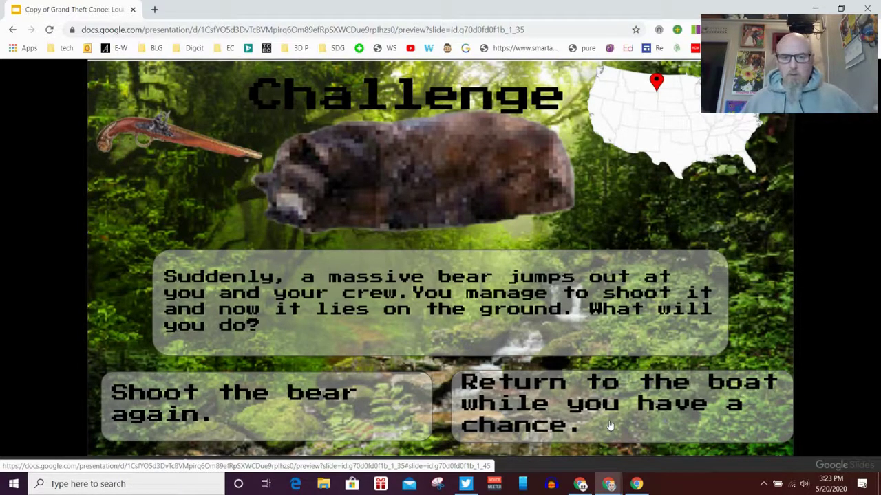
left_click(610, 426)
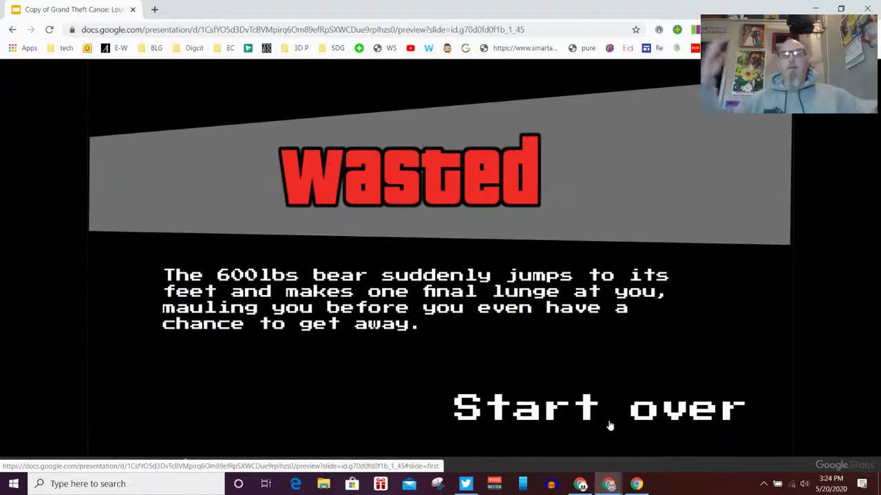
left_click(601, 408)
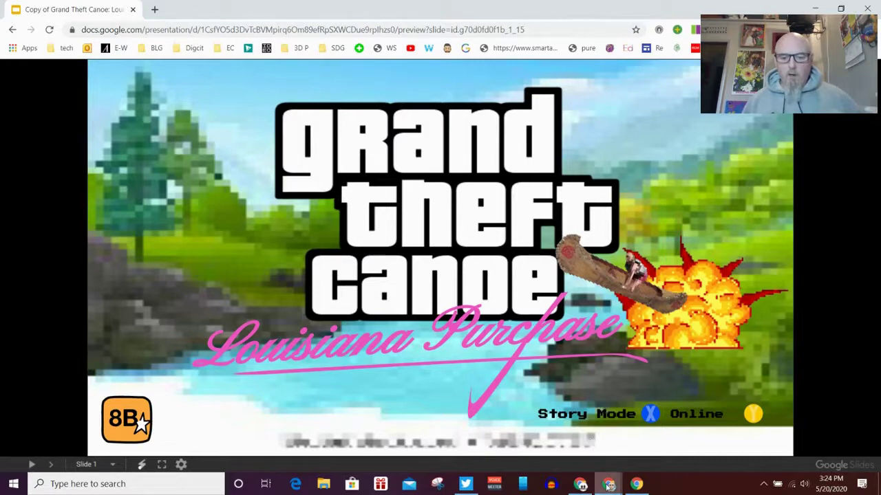
- Switch back to the Grand Theft Canoe editor, dismiss the Share dialog, and scroll the filmstrip
mouse_move(609, 485)
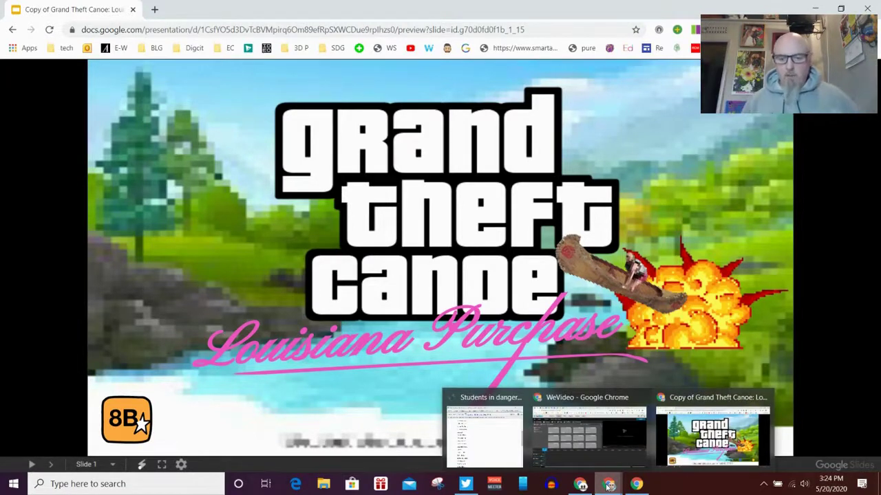
left_click(588, 432)
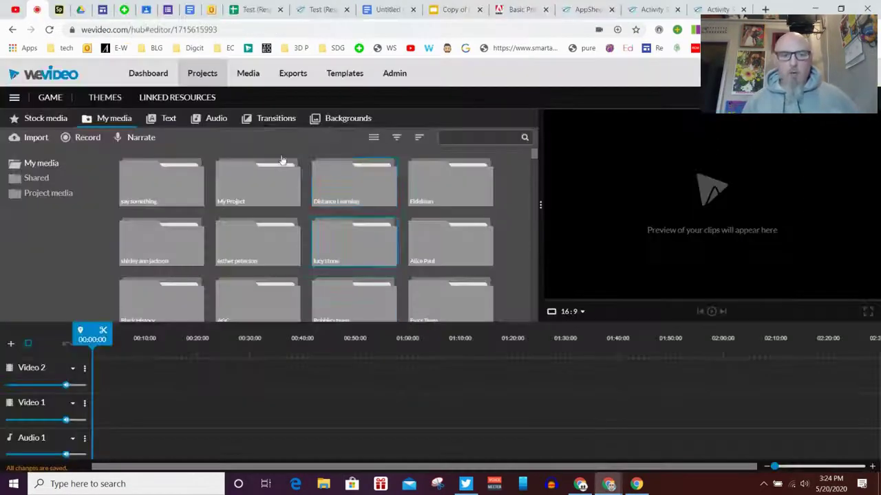
left_click(454, 9)
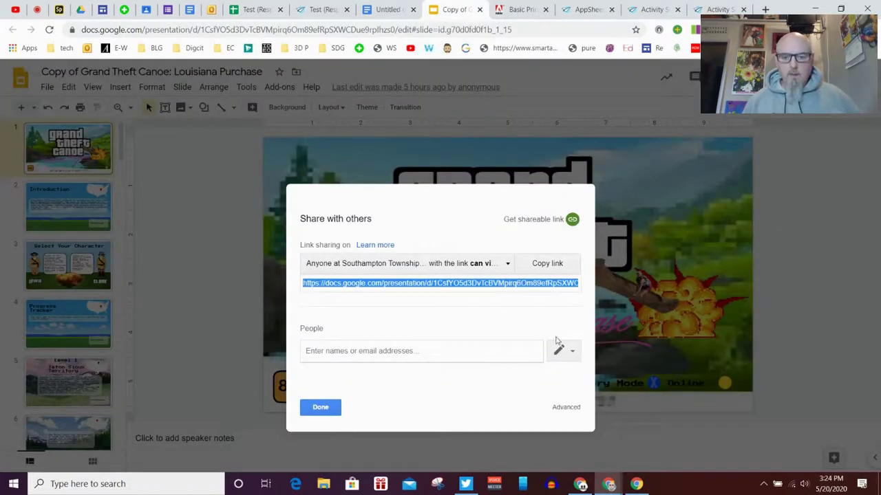
left_click(322, 408)
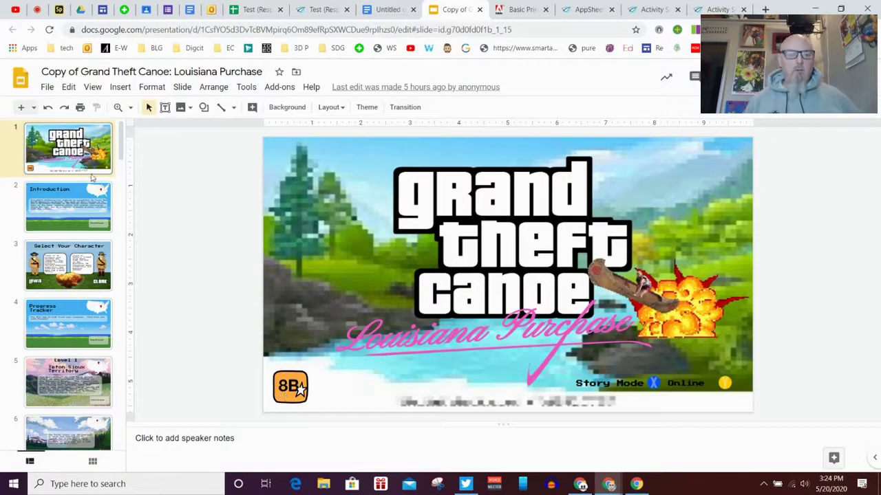
mouse_move(121, 148)
left_mouse_down()
mouse_move(145, 270)
mouse_move(120, 392)
mouse_move(120, 446)
mouse_move(122, 148)
left_mouse_up()
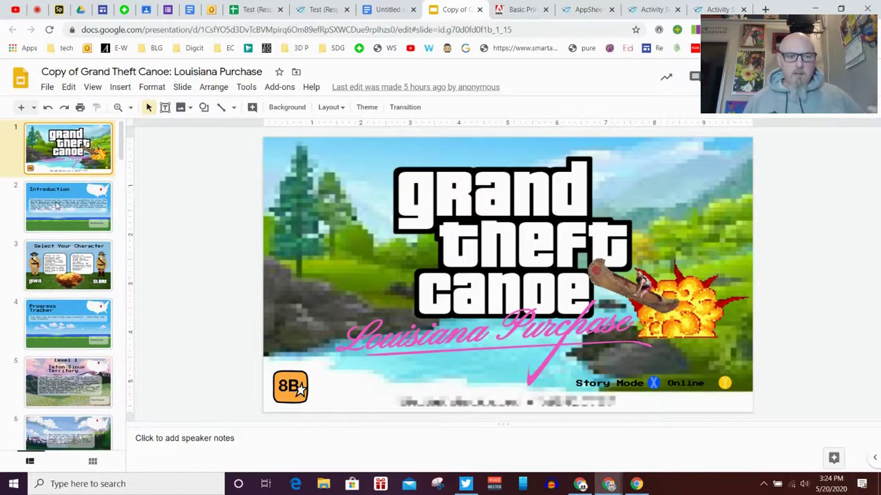
- Inspect the title slide's Story Mode and Online link popups, pointing to Introduction and slide 43
left_click(58, 205)
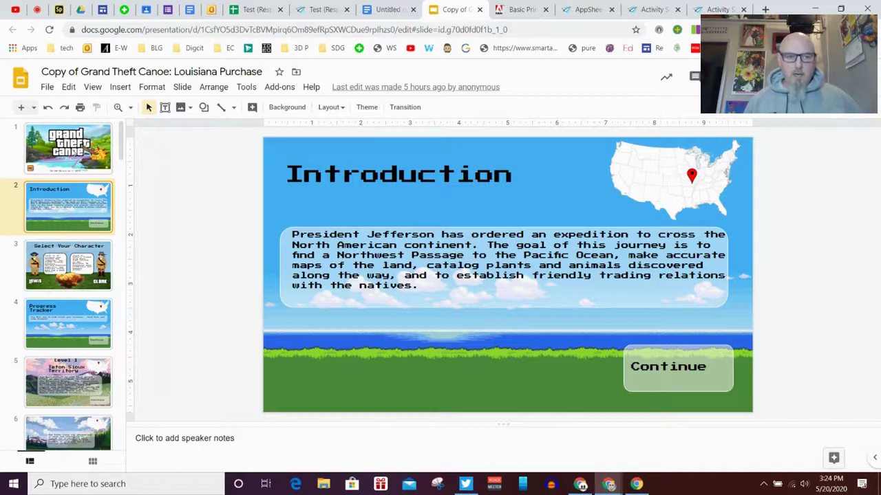
key("Up")
left_click(653, 383)
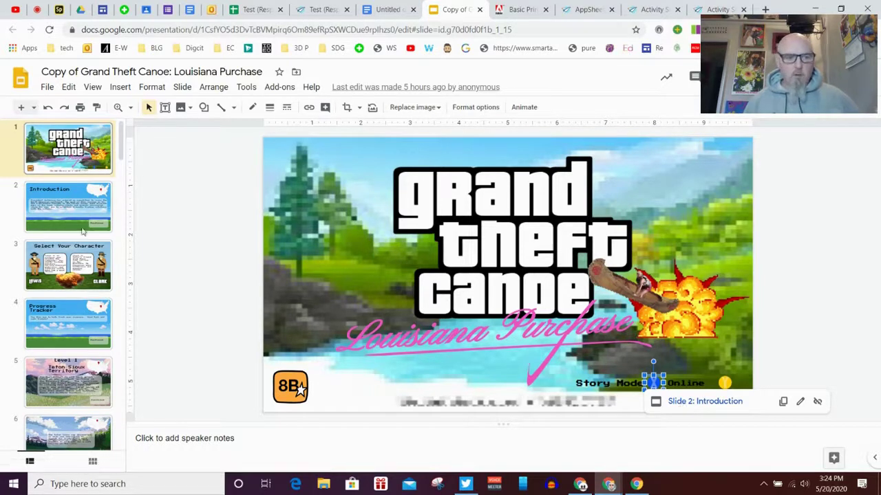
left_click(64, 206)
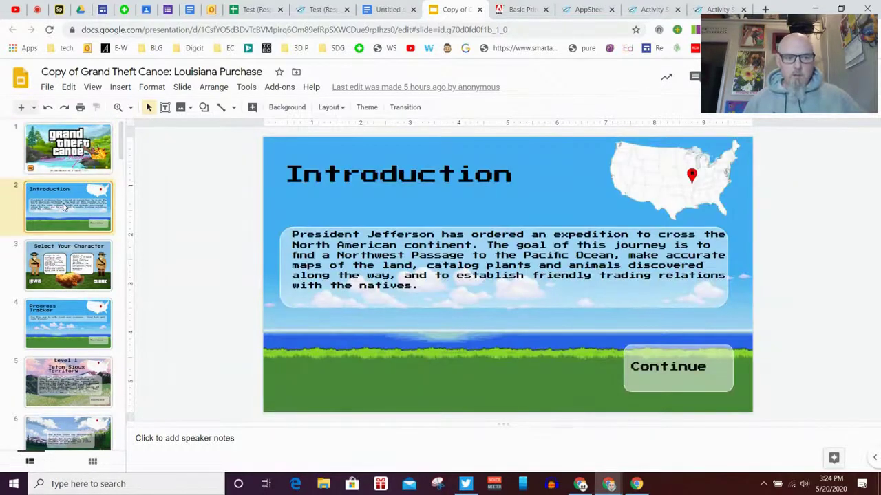
left_click(83, 161)
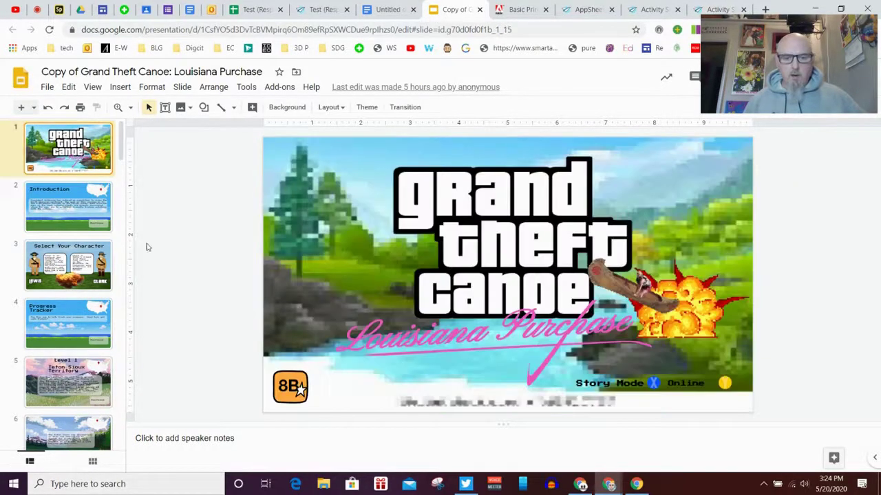
left_click(654, 384)
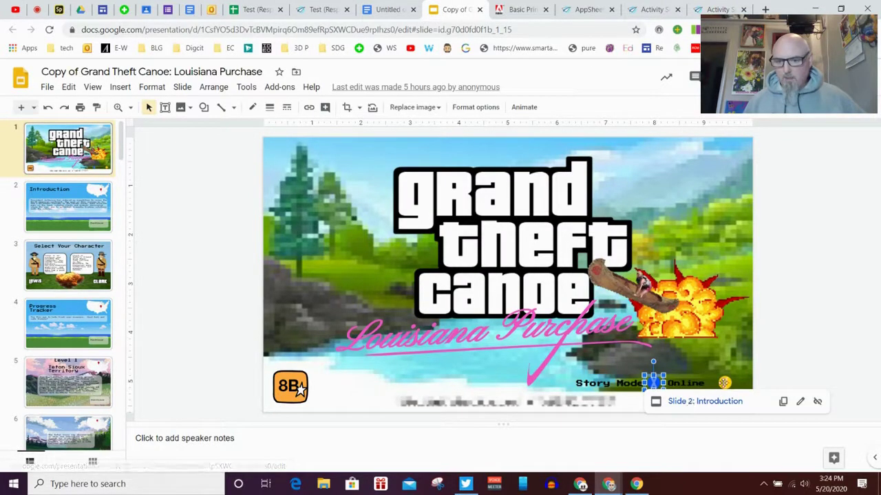
left_click(724, 383)
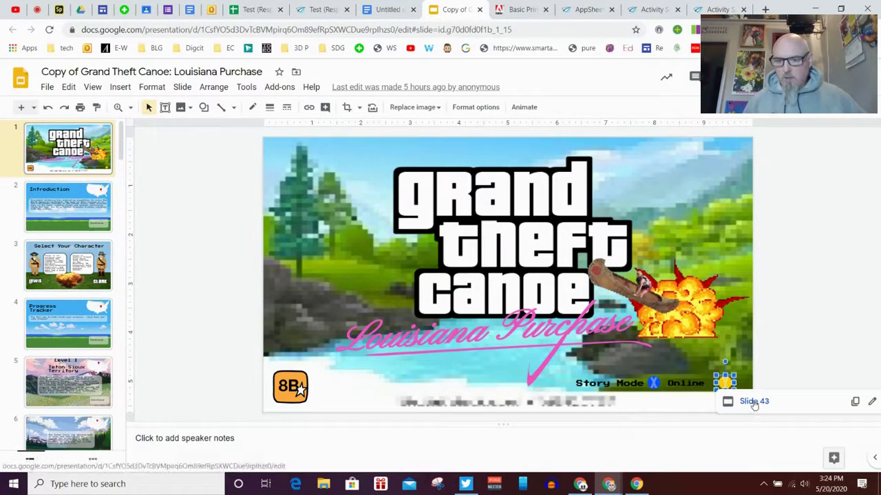
left_click_drag(125, 159, 133, 462)
- Open slide 43 and select its loading spinner image above 'searching for online servers'
left_click(75, 409)
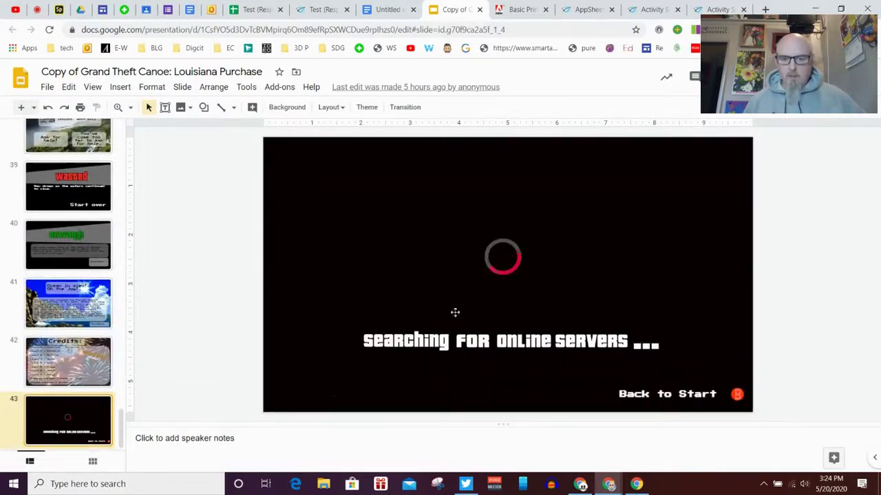
left_click(511, 261)
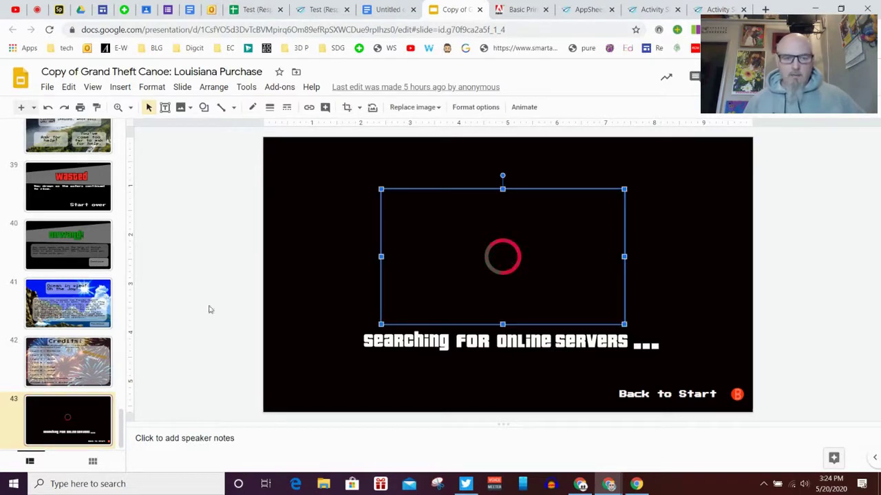
left_click_drag(121, 427, 117, 131)
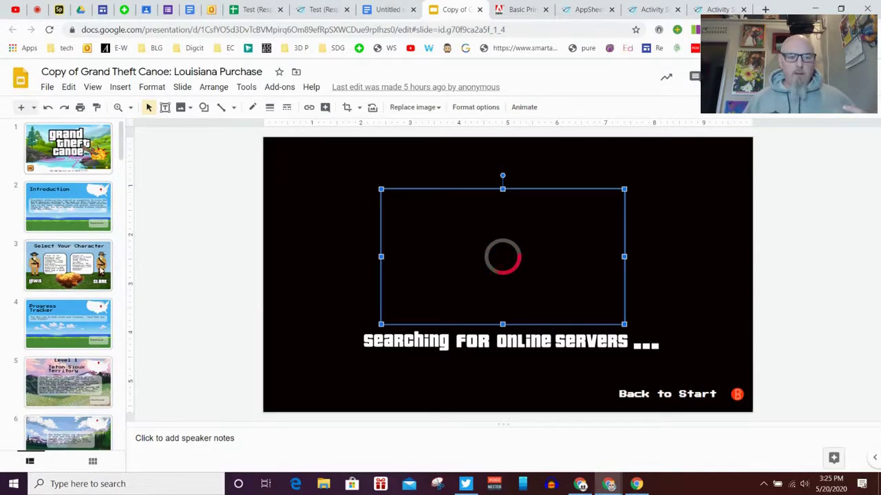
- Open slide 3 and confirm its 'Select Your Character' title uses the Press Start 2P font
left_click(102, 273)
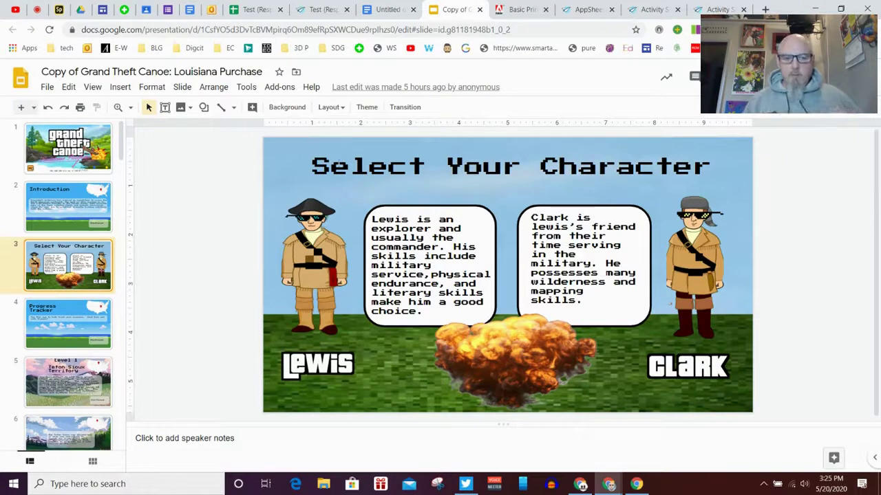
left_click(331, 170)
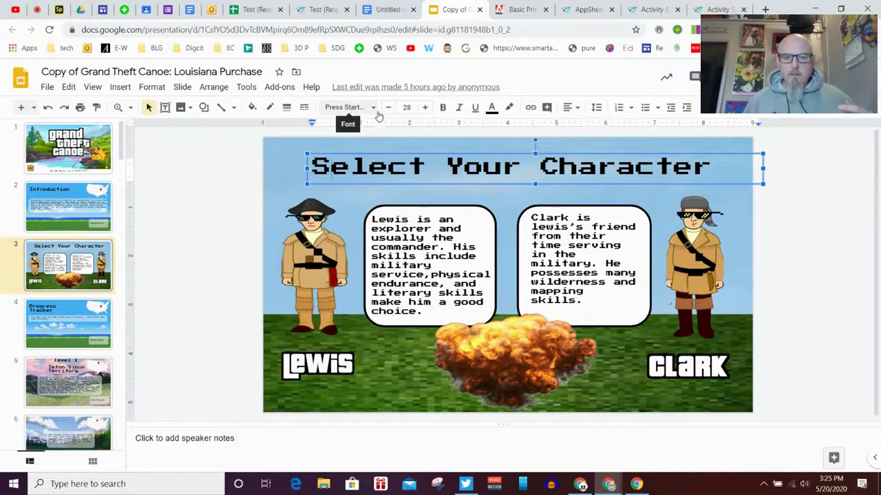
left_click(348, 108)
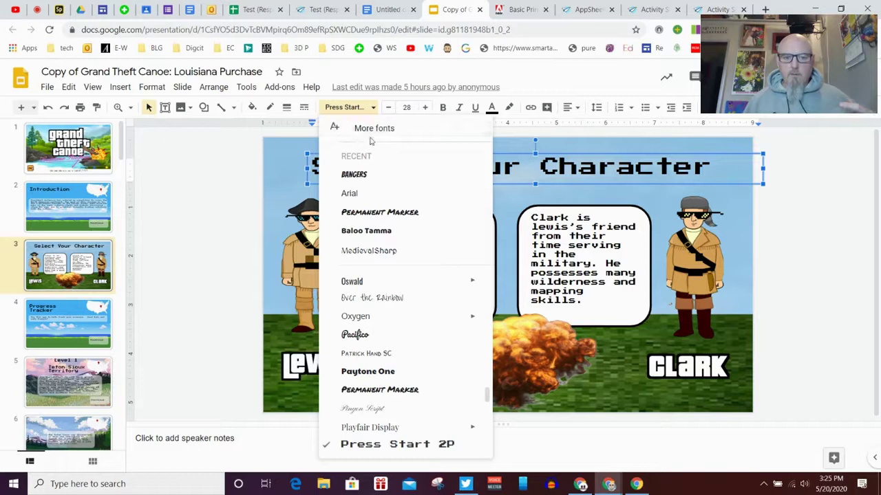
left_click(183, 196)
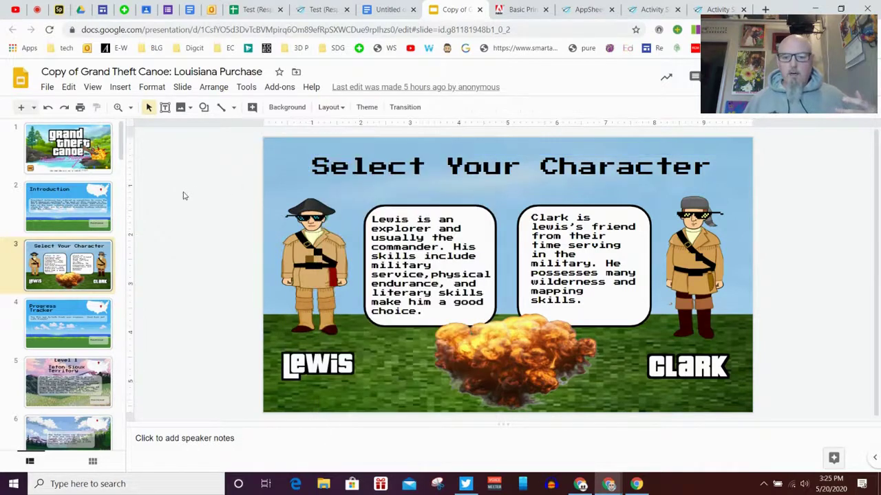